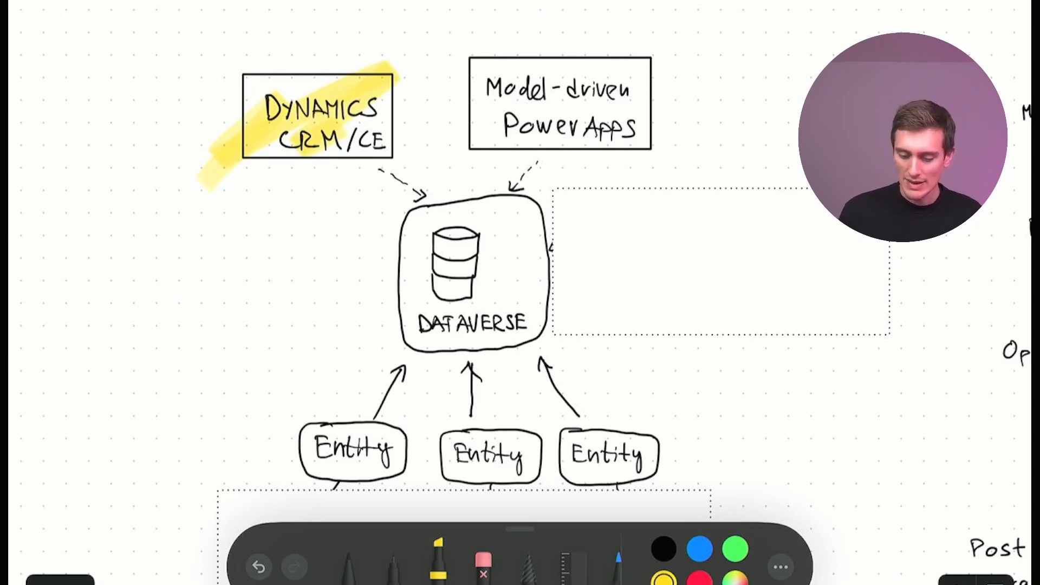
Undo the yellow highlighter stroke drawn over the Dynamics CRM/CE box.
key(ctrl+z)
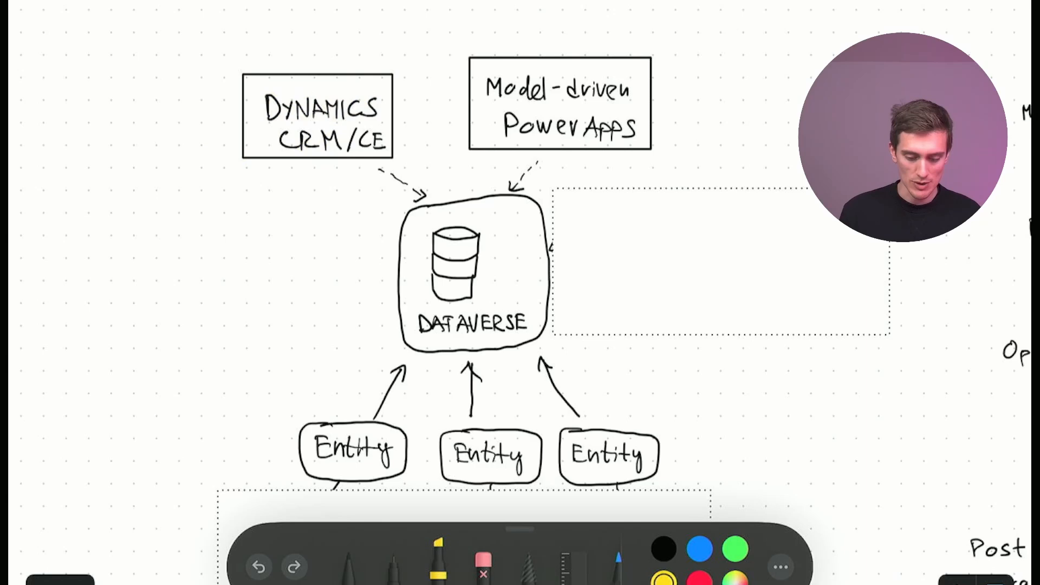
Scribble a yellow highlight over the Model-driven Power Apps box.
drag(521, 42, 617, 114)
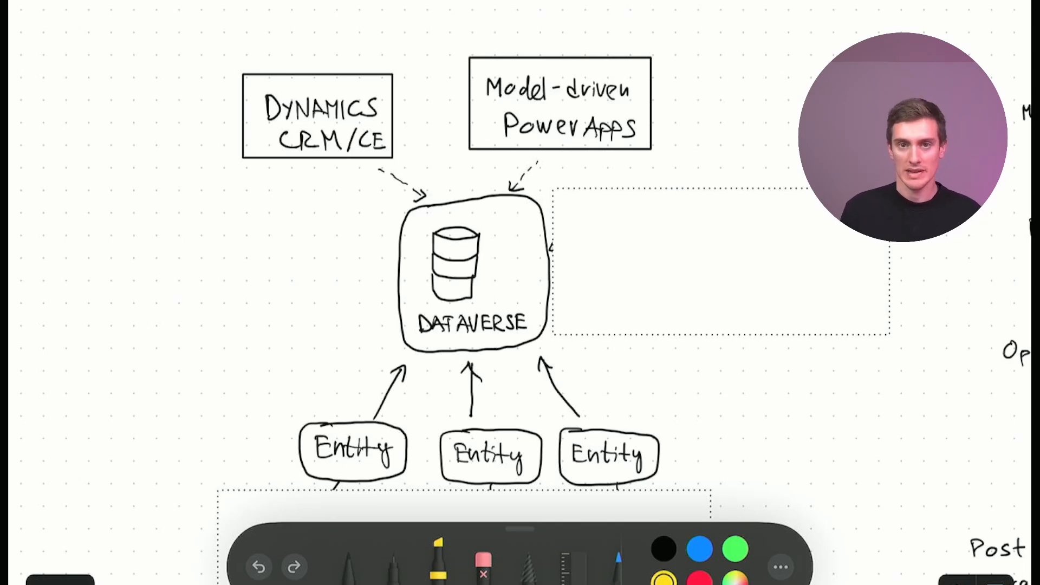
scroll(471, 277, up, 3)
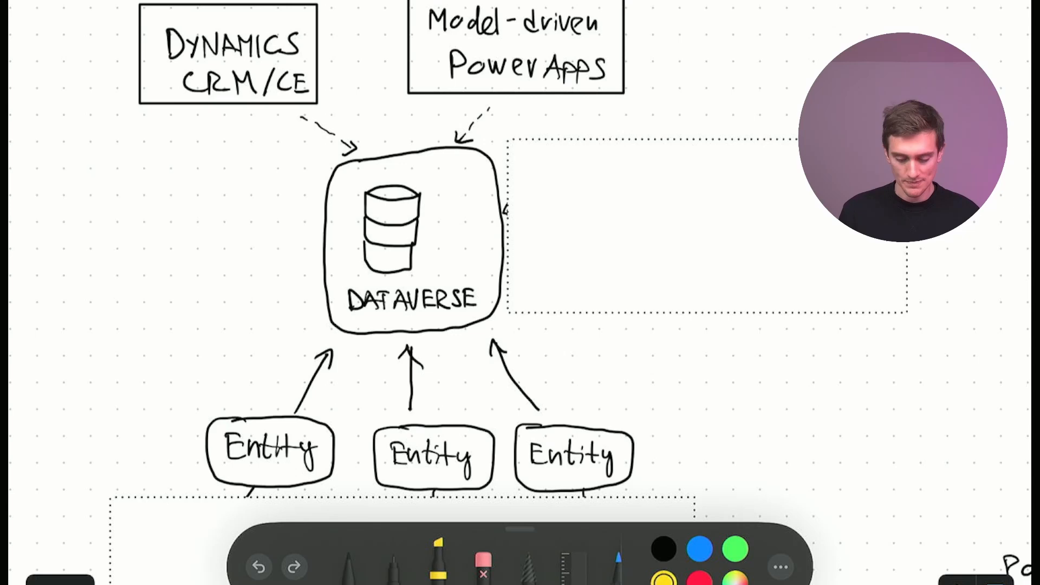
scroll(520, 326, down, 5)
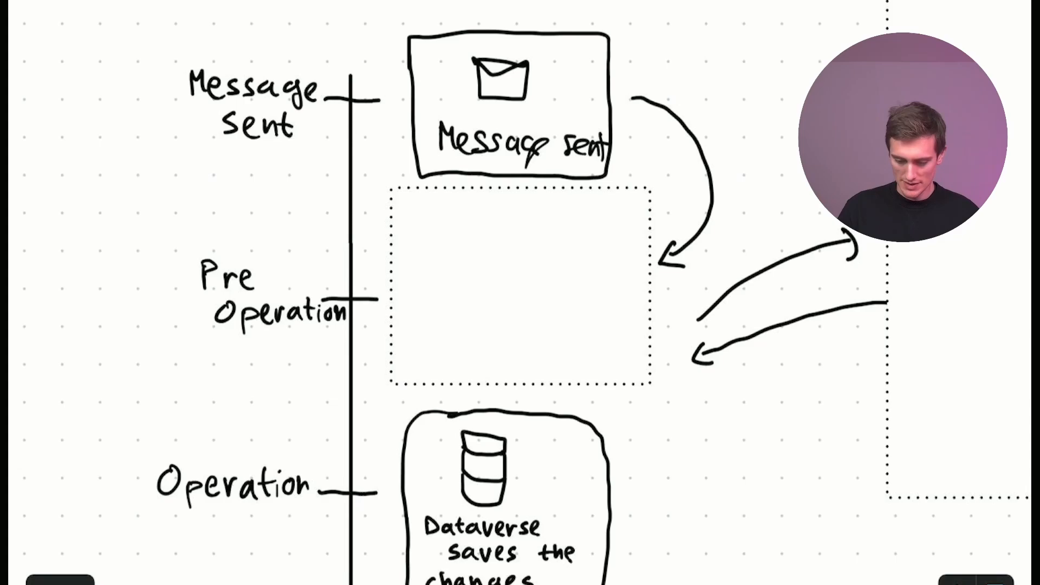
Reveal the CREATE Account form drawing inside the large dotted box.
click(756, 325)
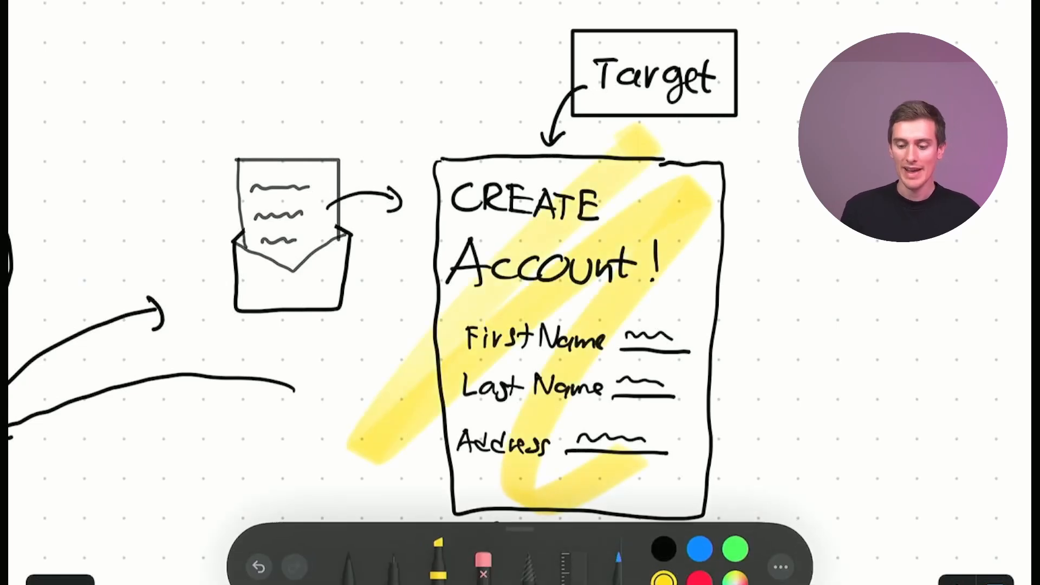
Undo the form highlight, then highlight the envelope sketch in yellow and undo it.
key(ctrl+z)
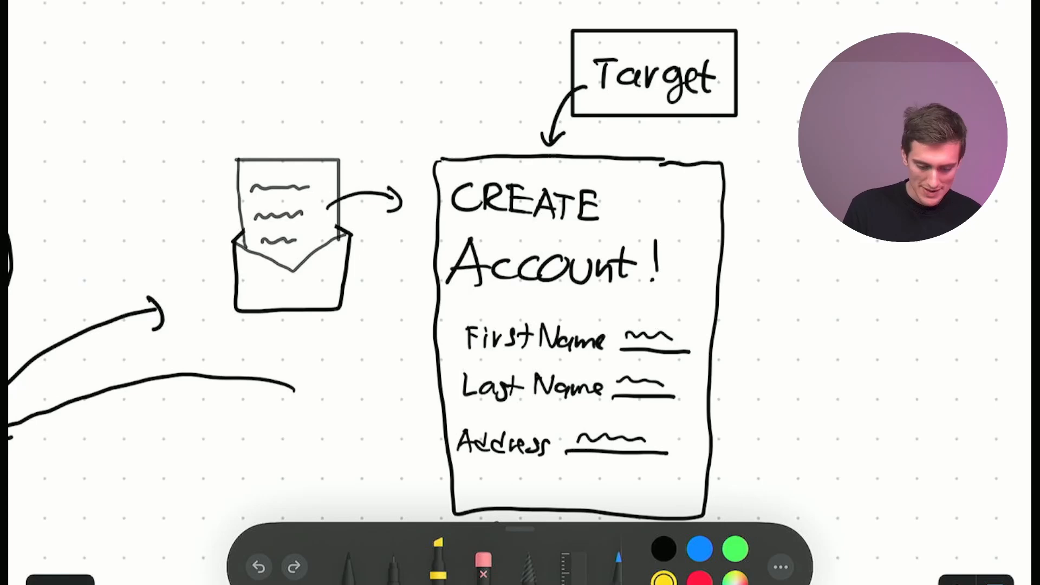
drag(212, 292, 358, 276)
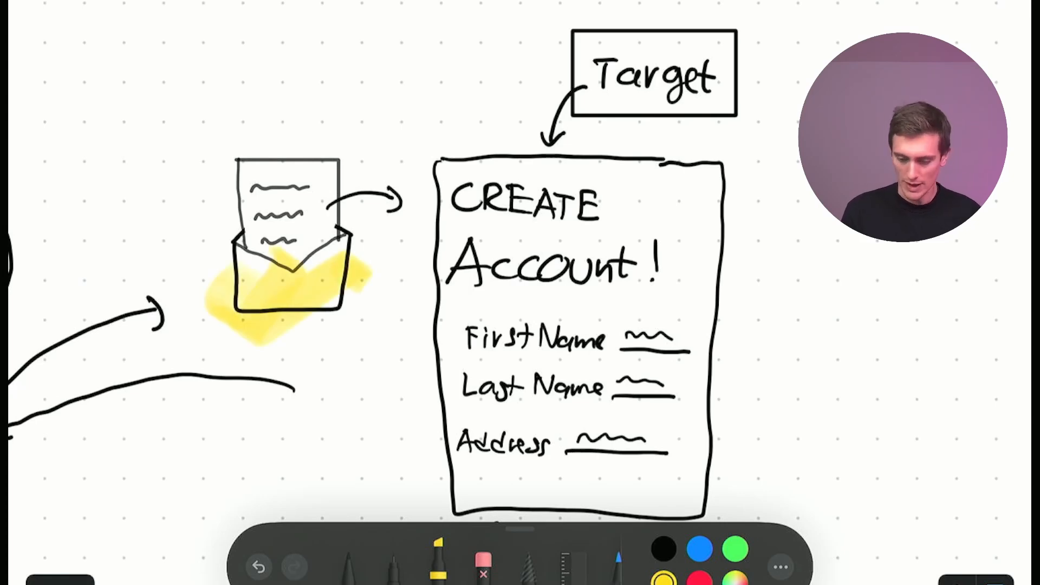
key(ctrl+z)
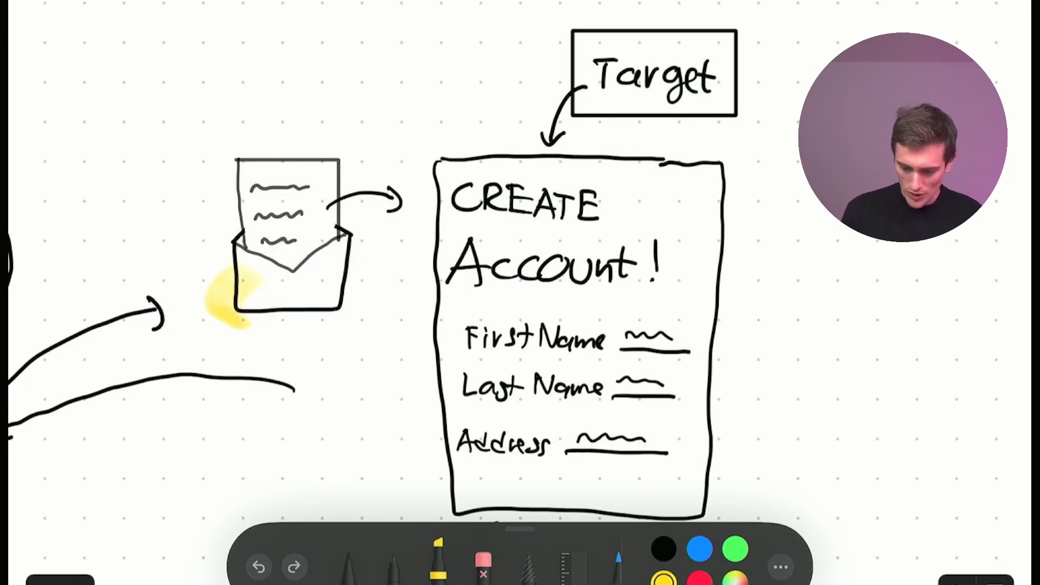
key(ctrl+z)
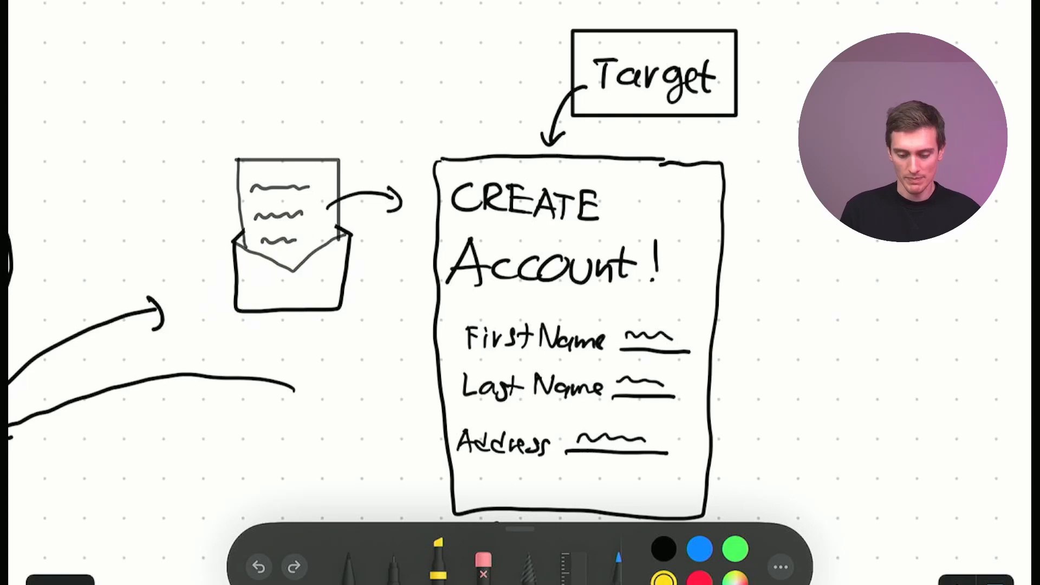
Circle the CREATE Account form and highlight the Target label, undoing each stroke.
mouse_move(690, 134)
mouse_down()
mouse_move(382, 390)
mouse_move(743, 174)
mouse_up()
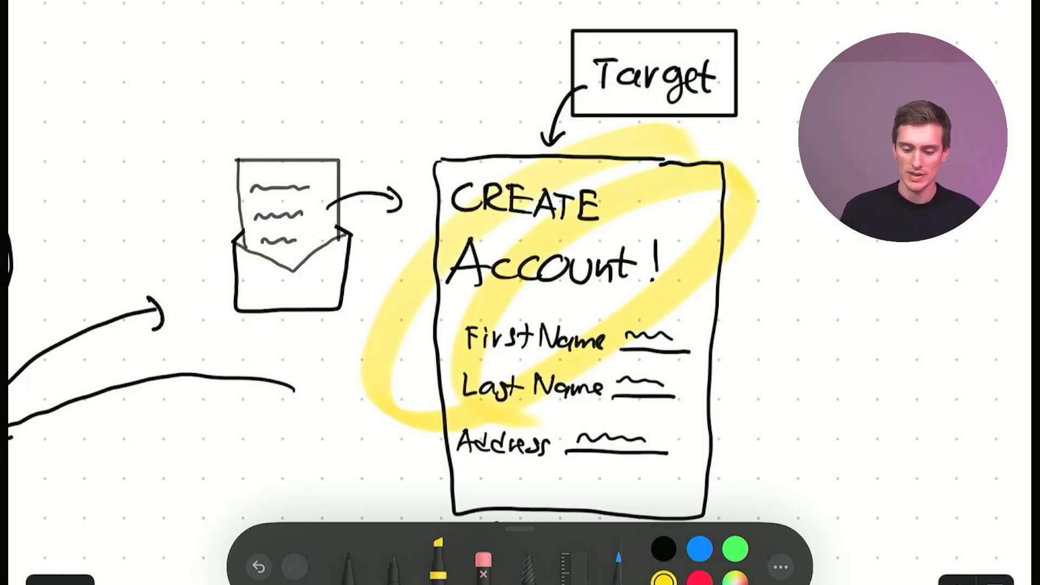
key(ctrl+z)
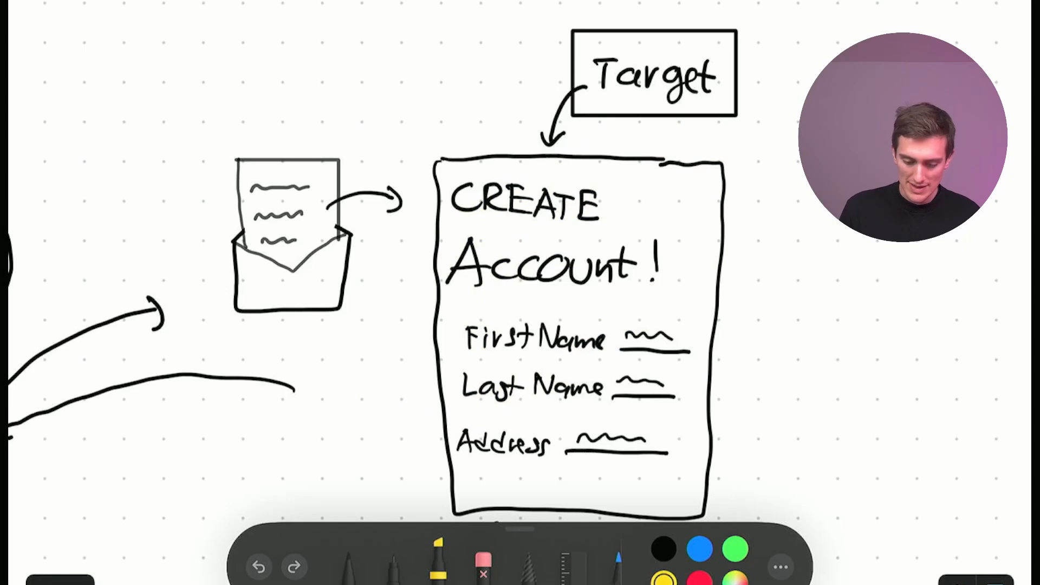
drag(714, 12, 536, 133)
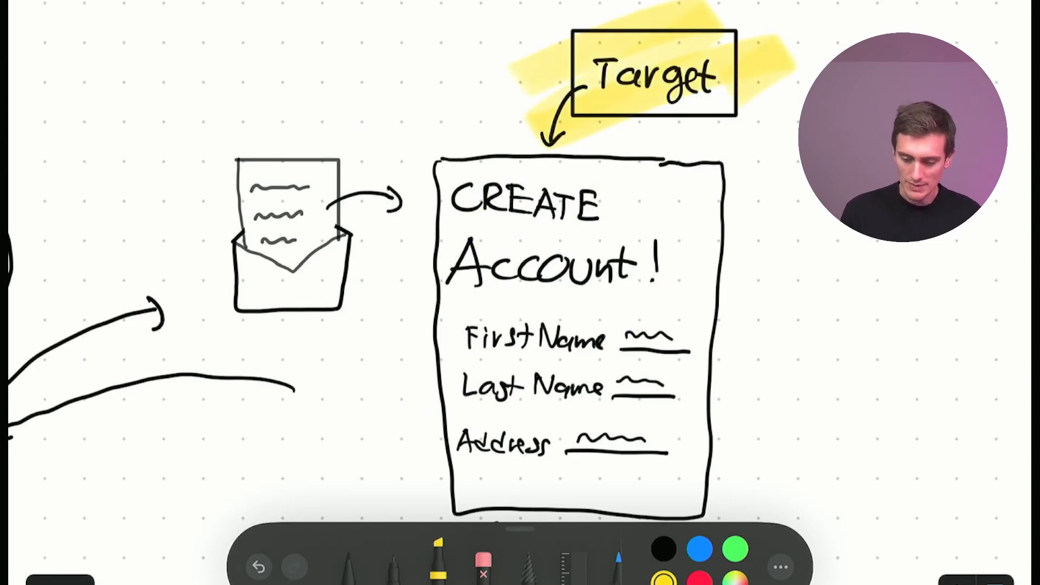
key(ctrl+z)
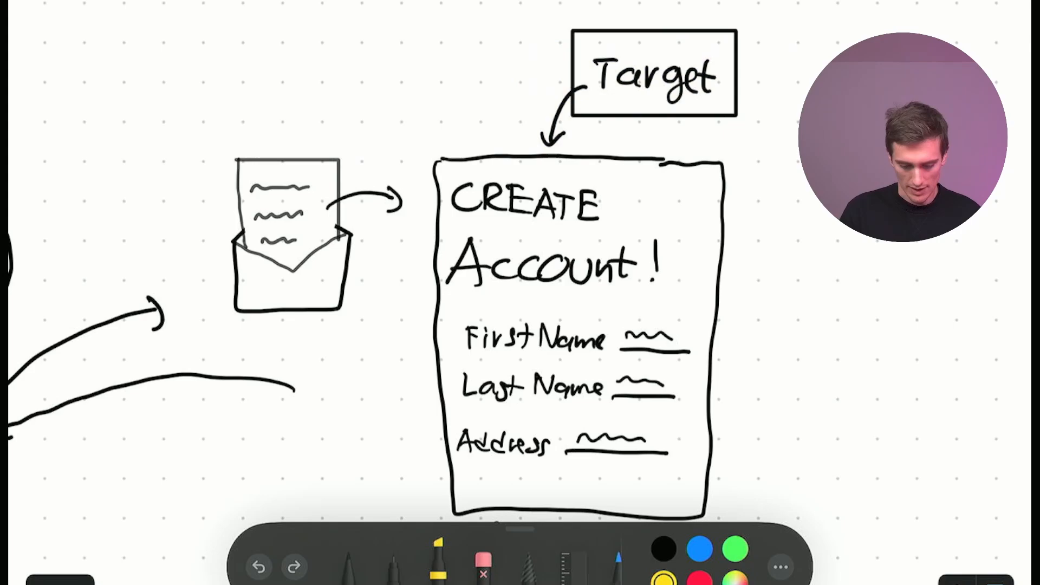
scroll(520, 292, down, 5)
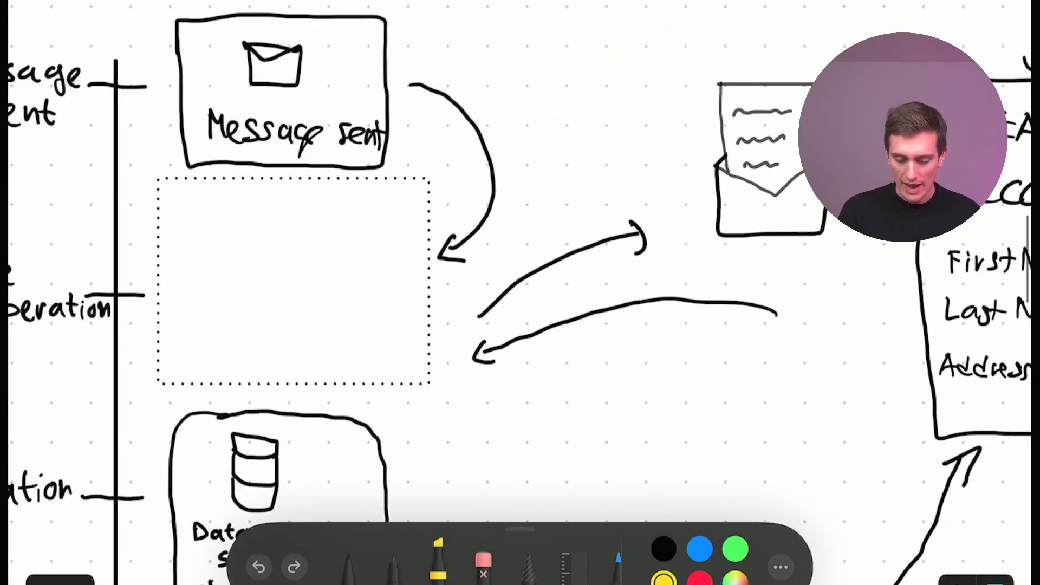
scroll(519, 293, down, 3)
scroll(521, 245, up, 5)
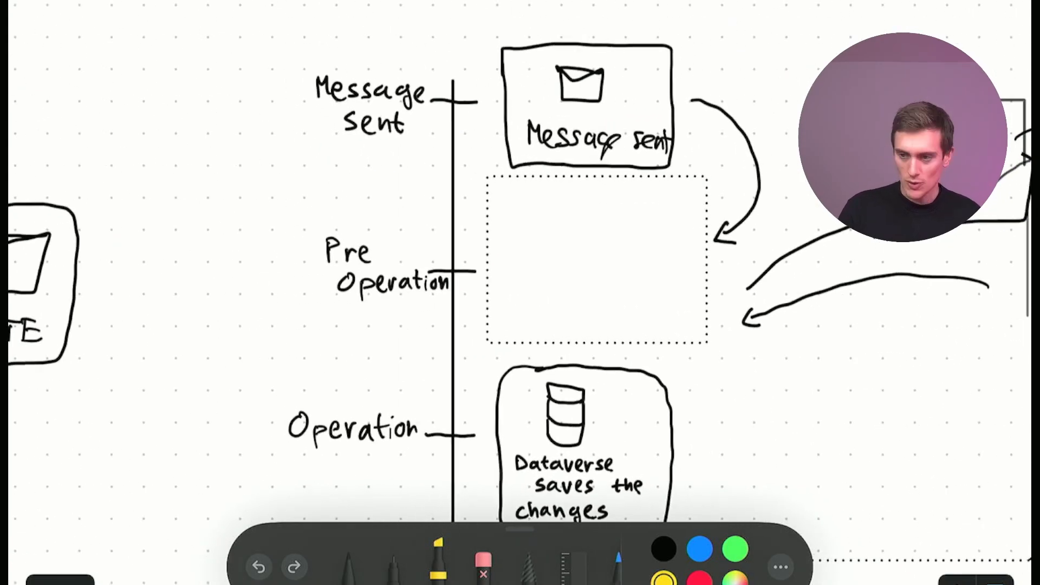
Highlight the Message sent label and the dotted Pre Operation box, undoing each stroke.
drag(268, 97, 374, 142)
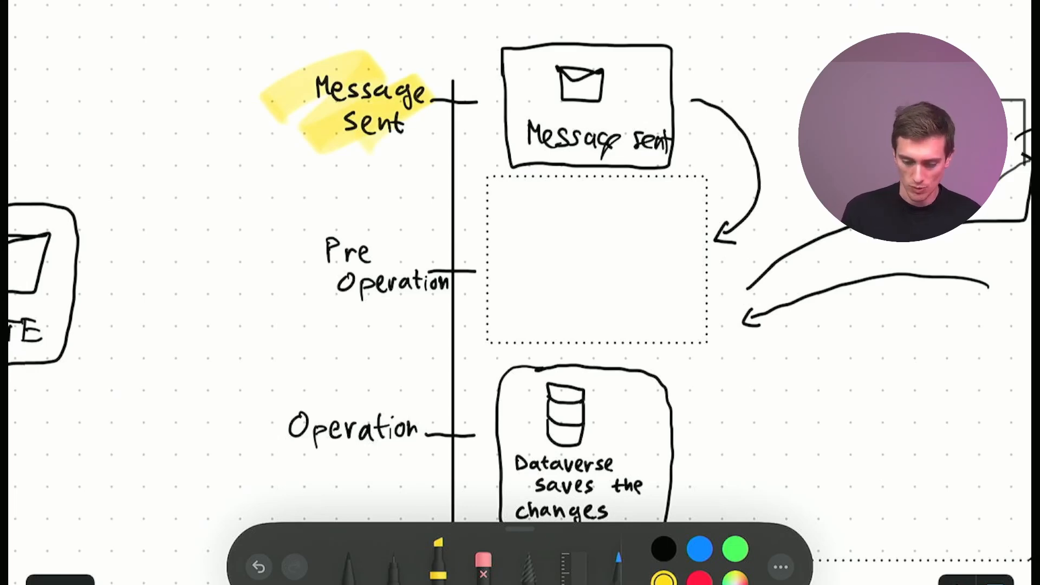
click(259, 566)
scroll(520, 292, down, 3)
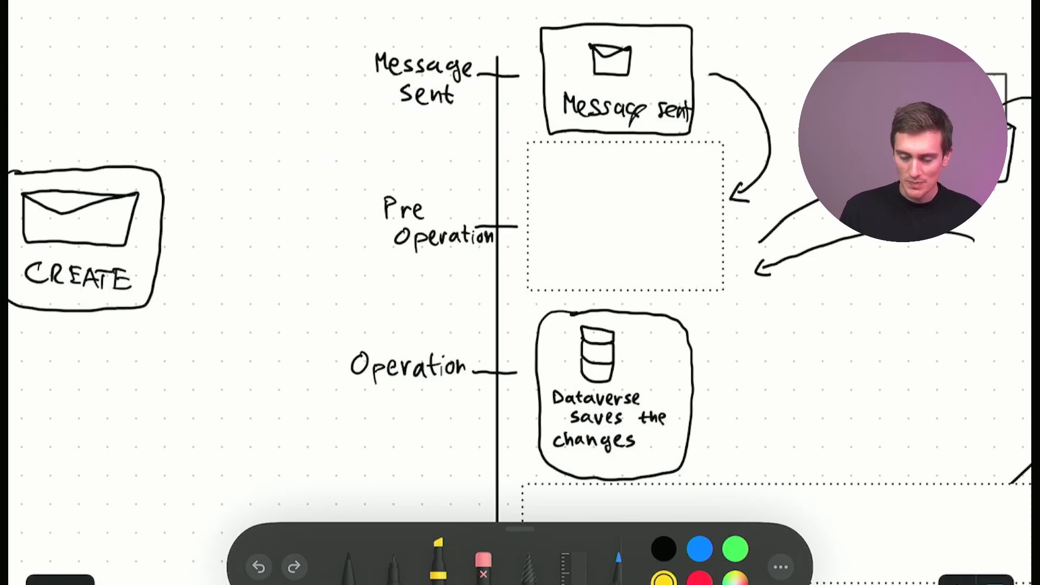
drag(561, 245, 707, 187)
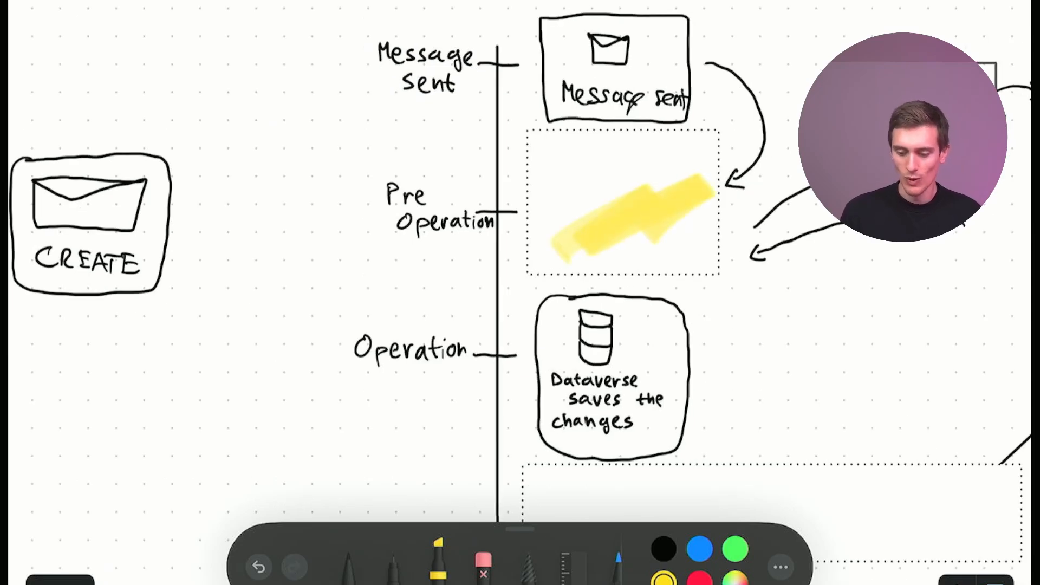
key(ctrl+z)
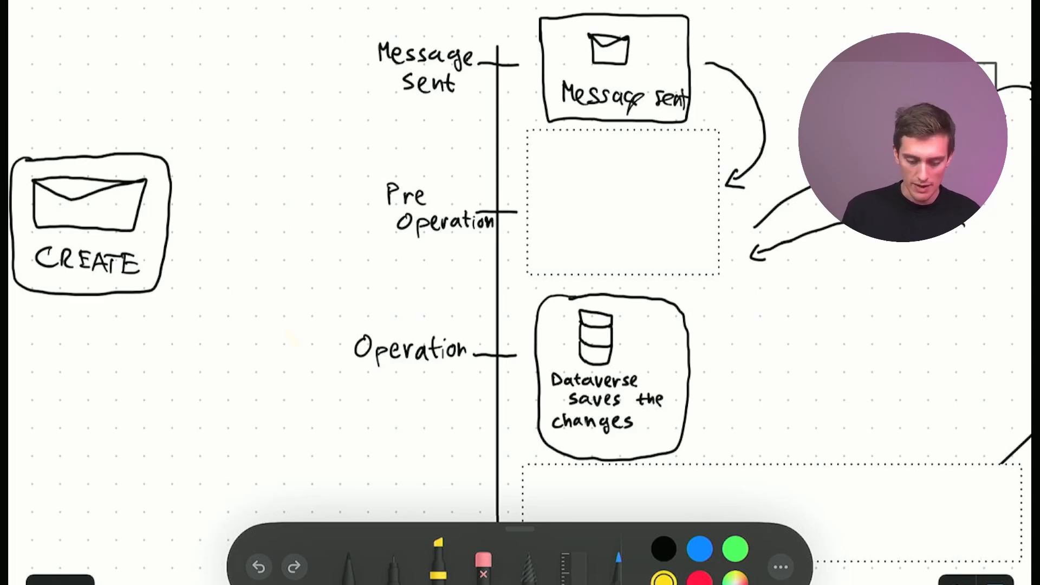
Underline Operation and highlight Pre Operation in yellow, undoing each stroke.
drag(284, 335, 475, 357)
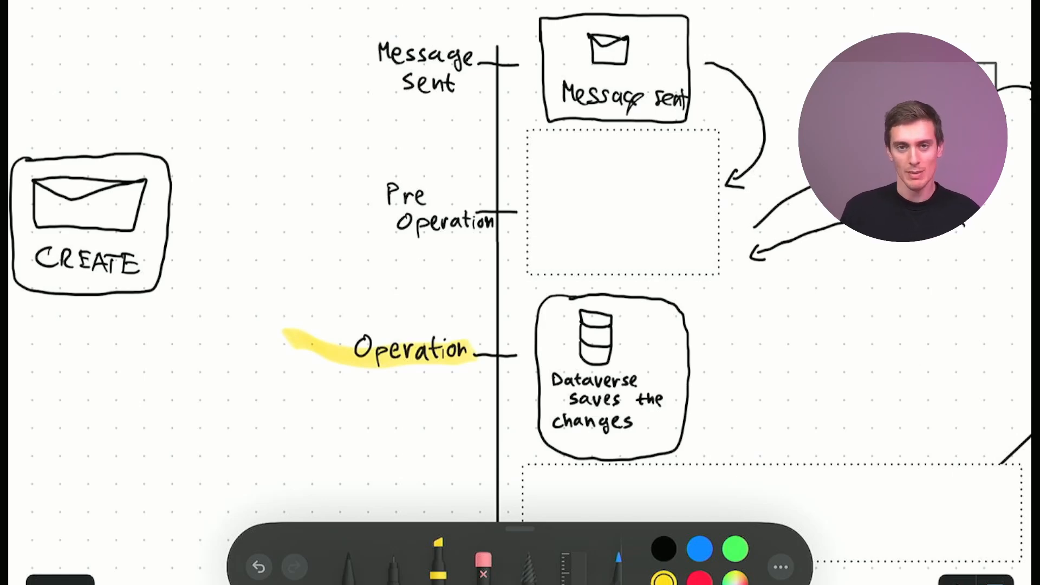
click(258, 567)
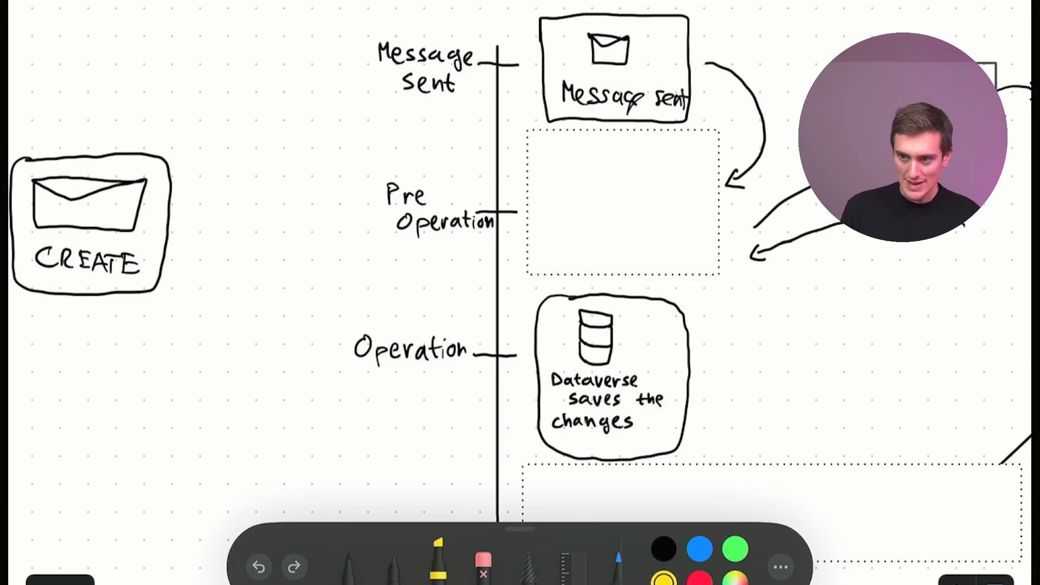
drag(342, 211, 467, 218)
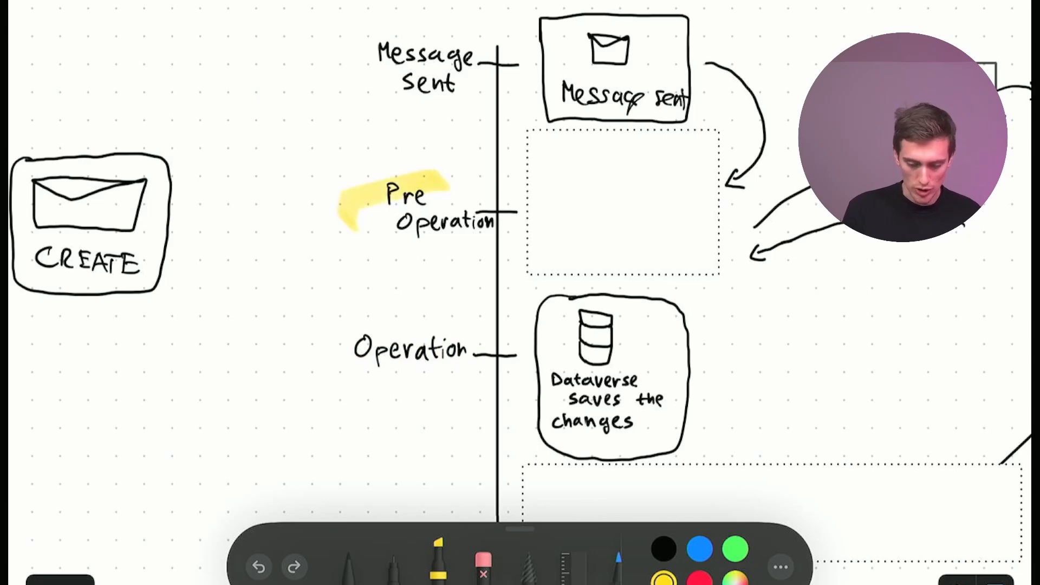
click(258, 566)
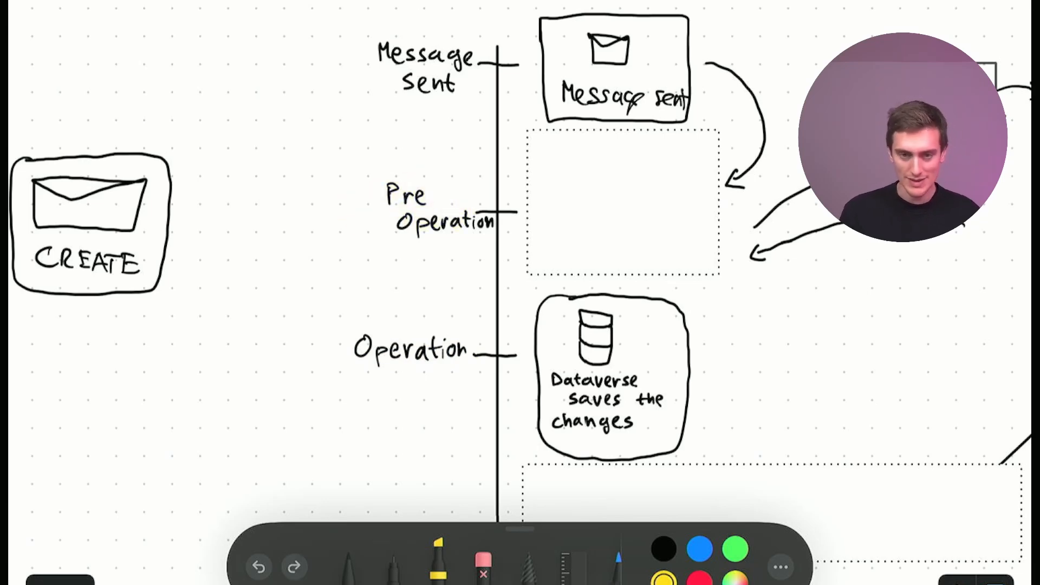
Deselect the Pre Operation placeholder, highlight the CREATE box and message card, then undo the strokes.
click(622, 202)
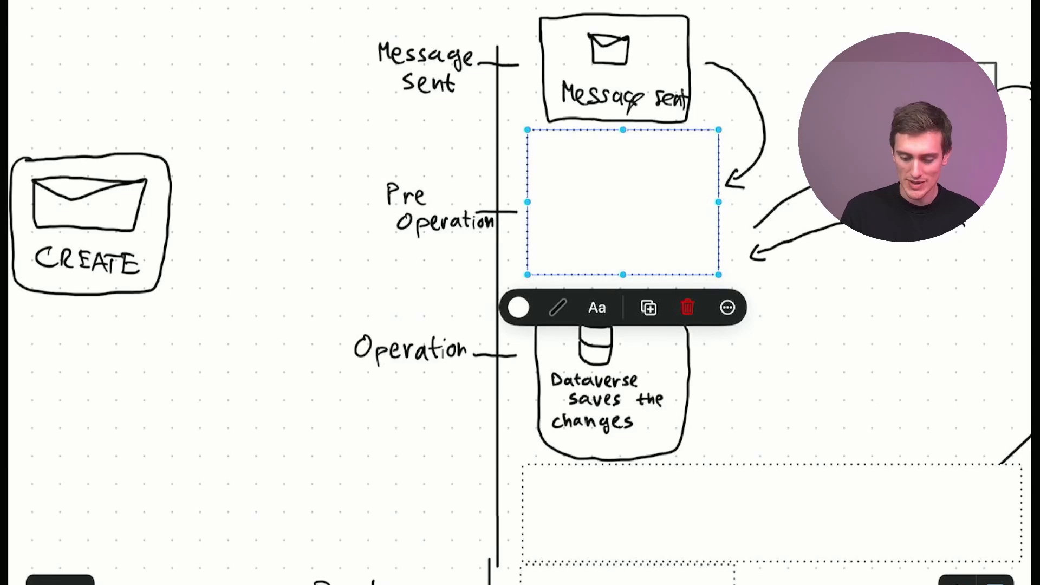
key(Escape)
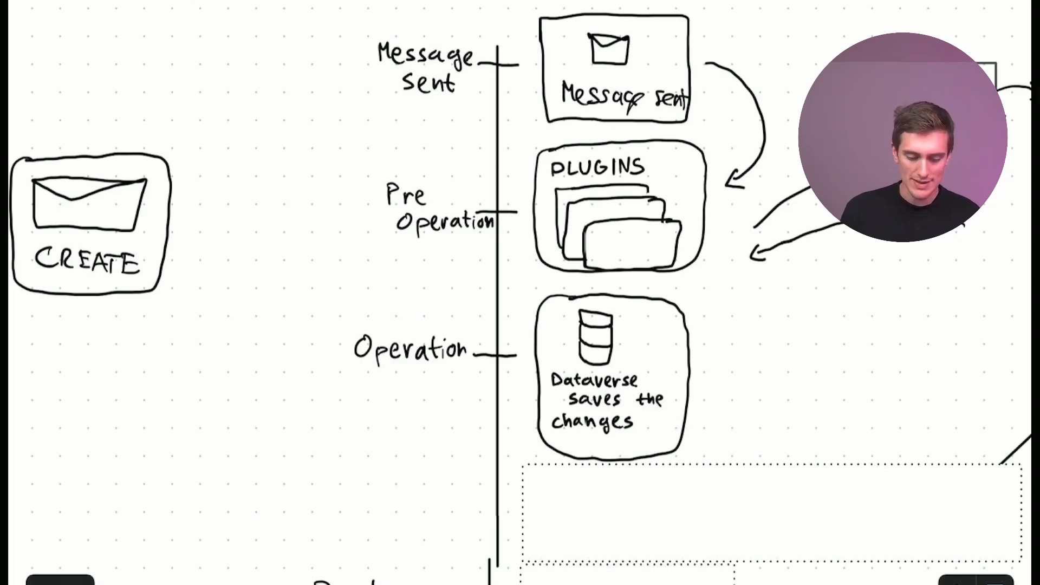
drag(37, 243, 183, 243)
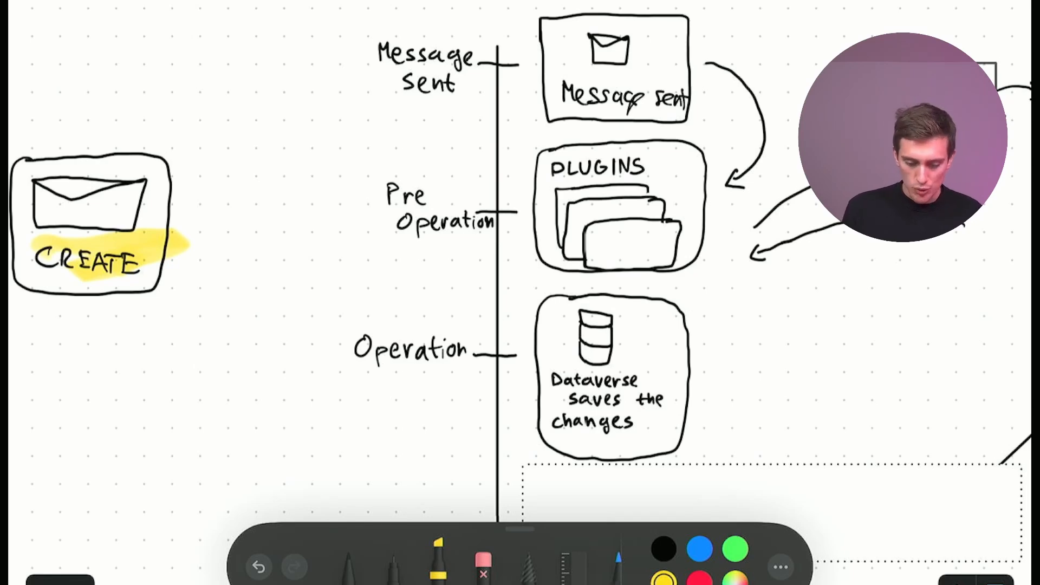
drag(361, 195, 472, 220)
key(ctrl+z)
key(ctrl+z)
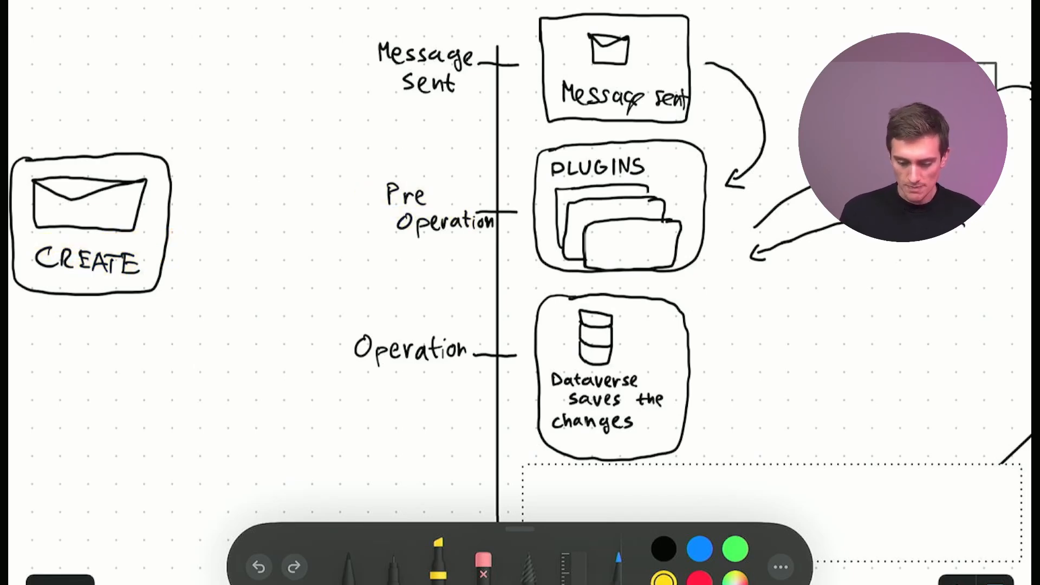
Highlight the stacked pre-operation plugin cards and the envelope-and-document sketch in yellow.
mouse_move(658, 189)
mouse_down()
mouse_move(569, 240)
mouse_move(617, 244)
mouse_up()
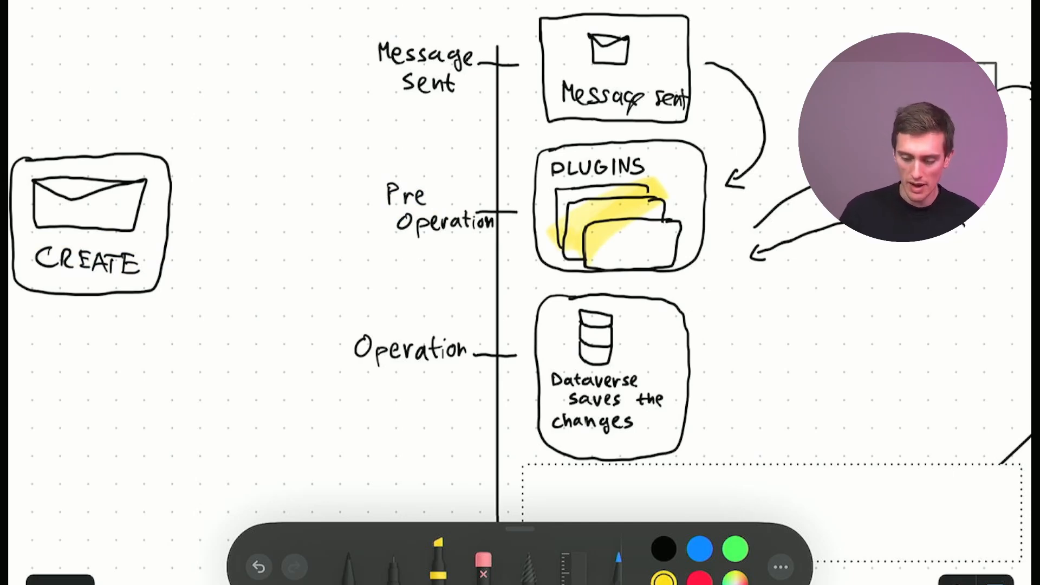
scroll(520, 293, right, 4)
drag(804, 89, 775, 175)
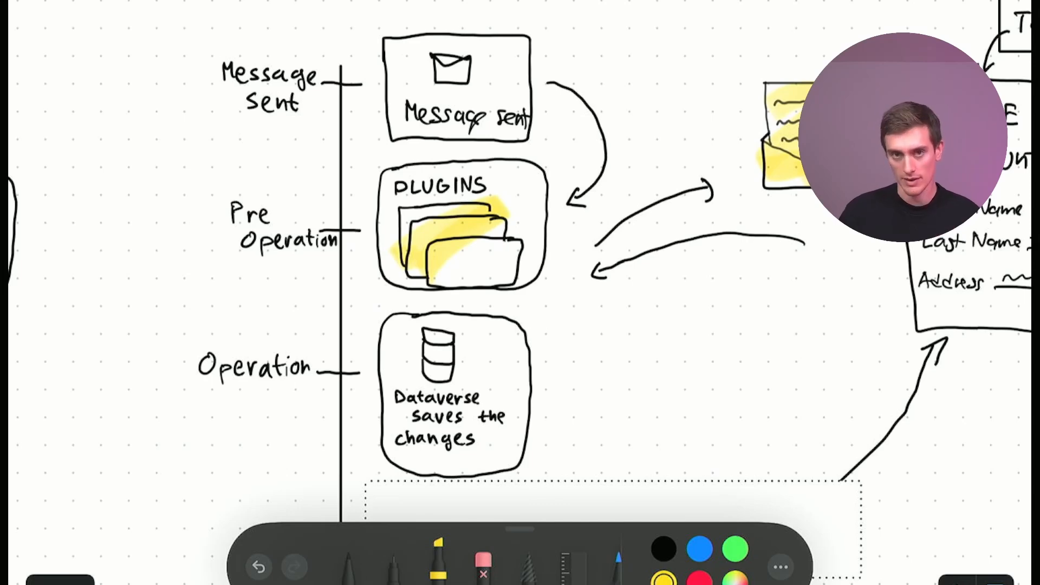
scroll(519, 292, down, 2)
scroll(519, 292, down, 1)
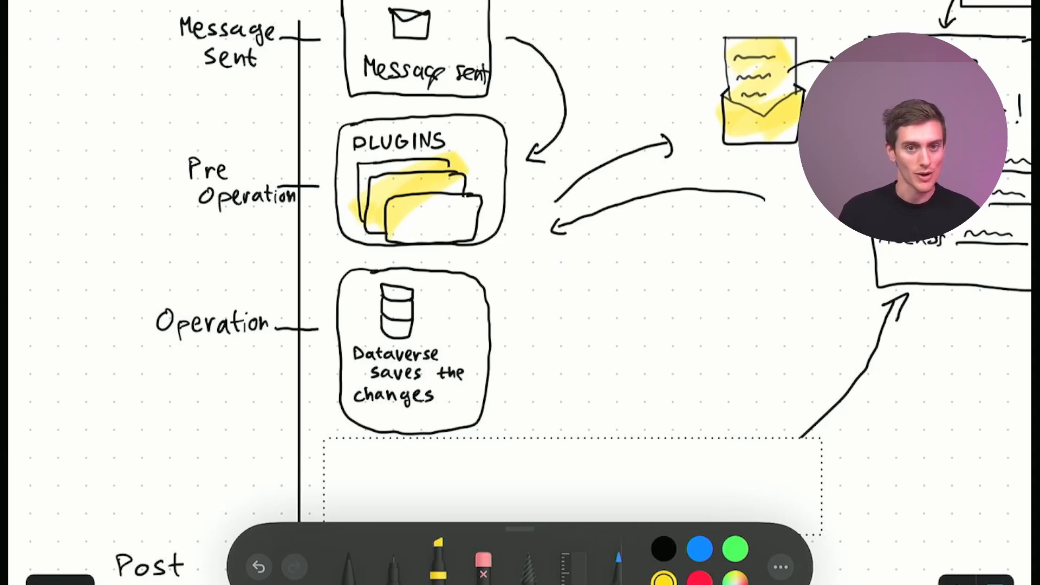
Undo the plugin highlights, highlight the Dataverse saves card and Operation label, then undo again.
key(ctrl+z)
key(ctrl+z)
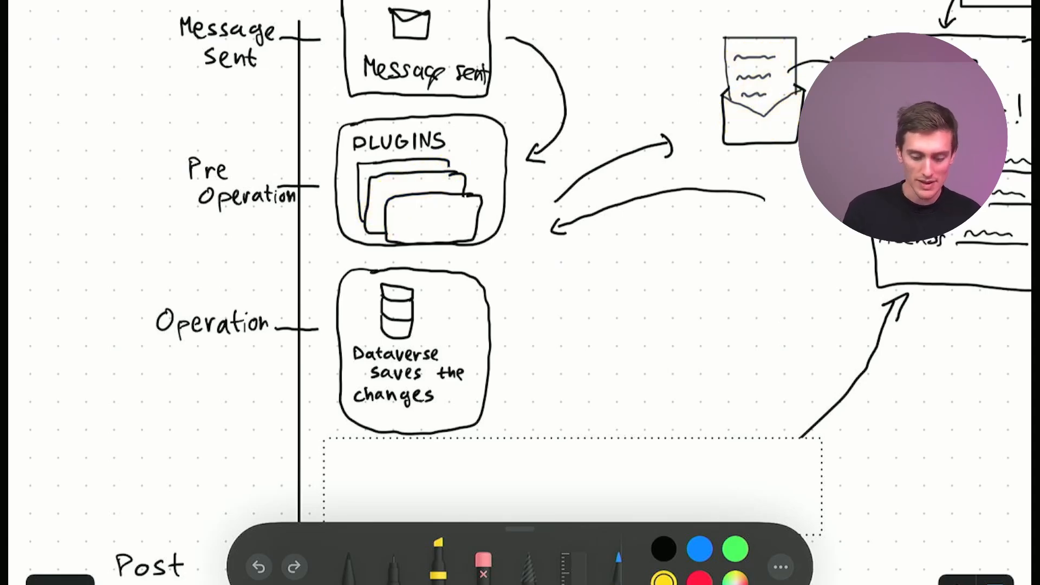
drag(356, 320, 422, 411)
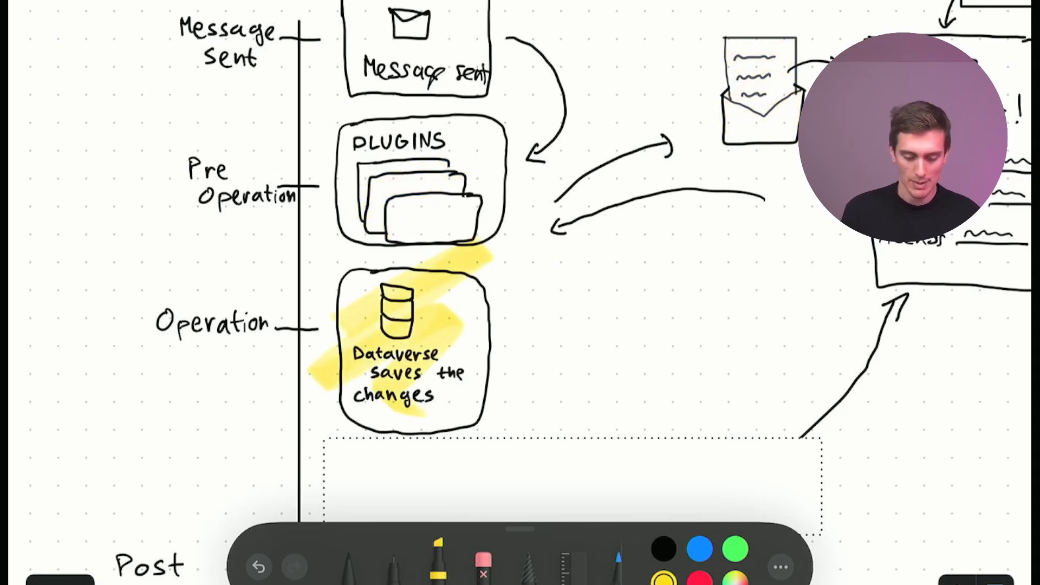
drag(122, 324, 270, 325)
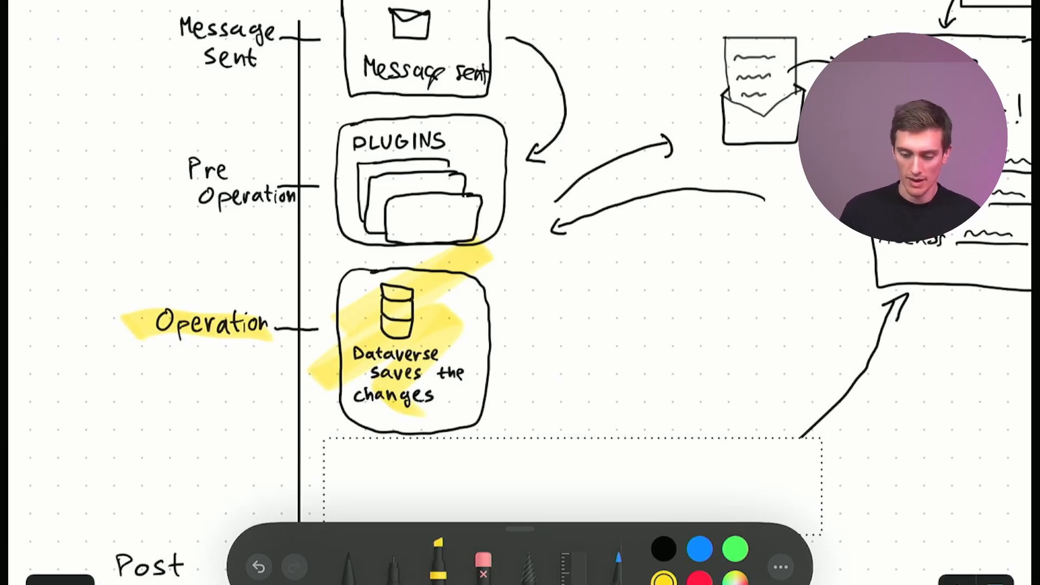
key(ctrl+z)
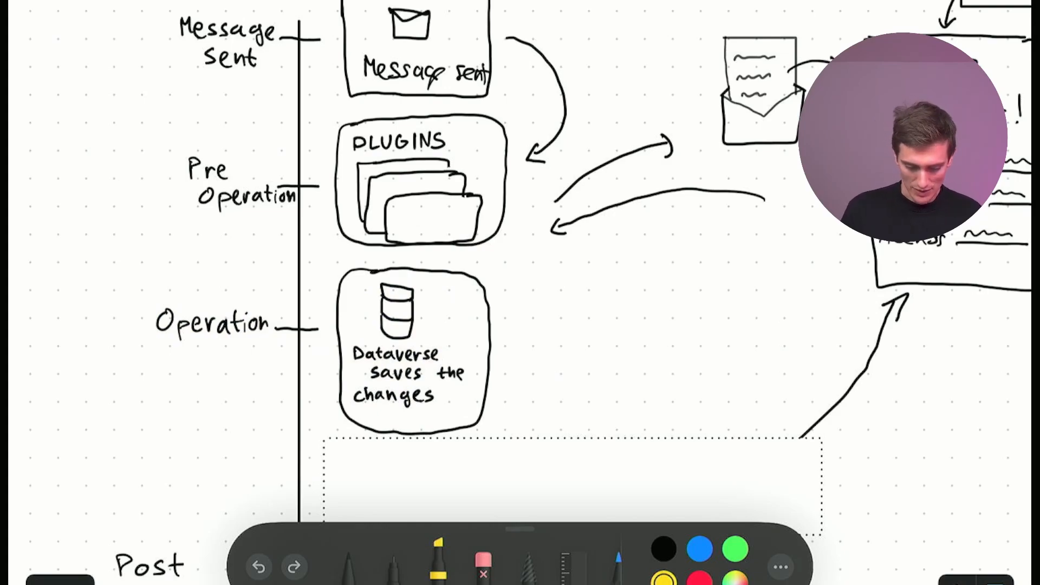
scroll(520, 293, down, 4)
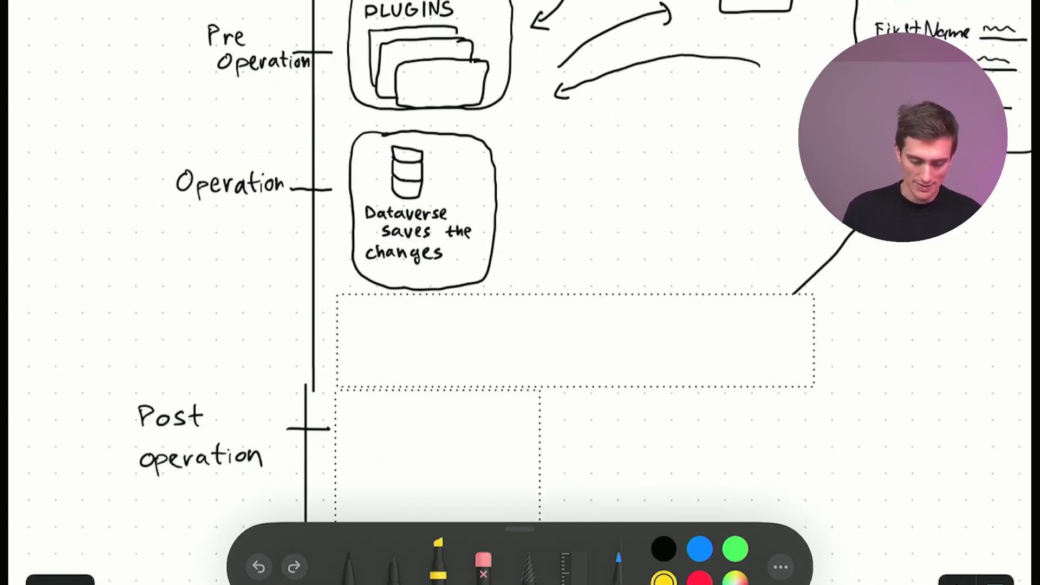
Highlight the Post operation and Operation labels in yellow, undoing each stroke.
drag(137, 406, 235, 475)
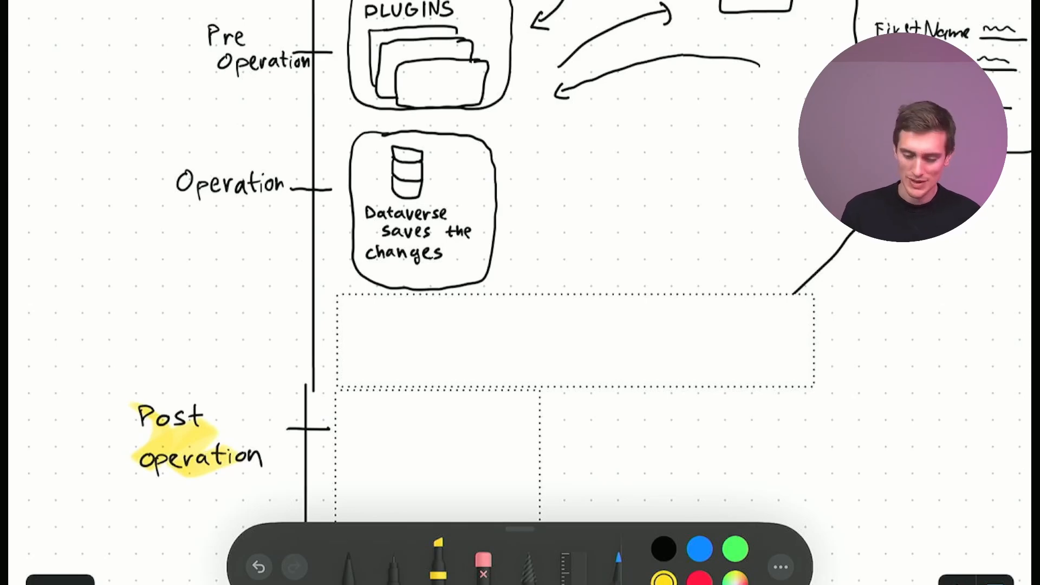
key(ctrl+z)
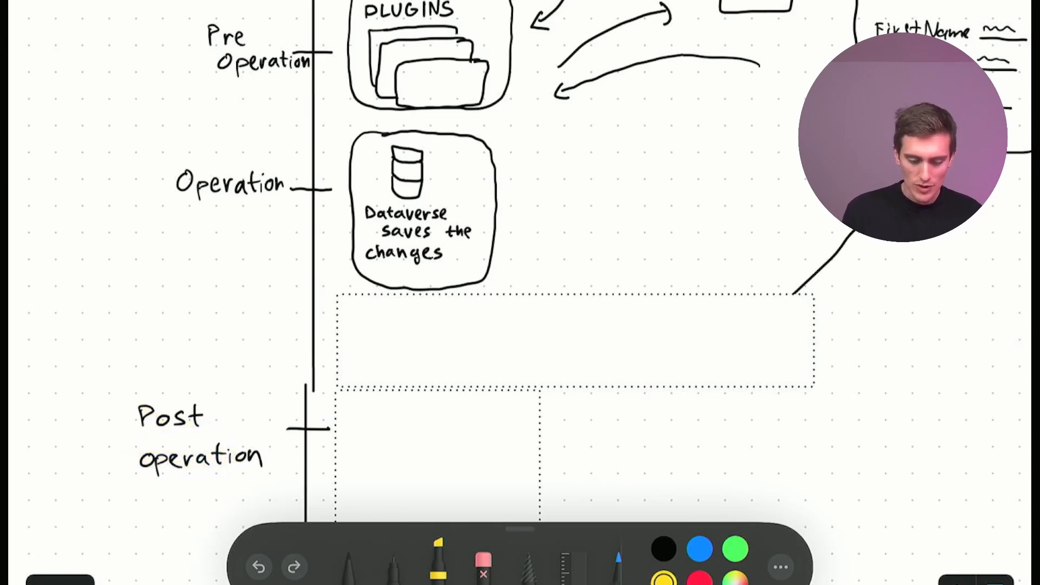
drag(154, 183, 308, 172)
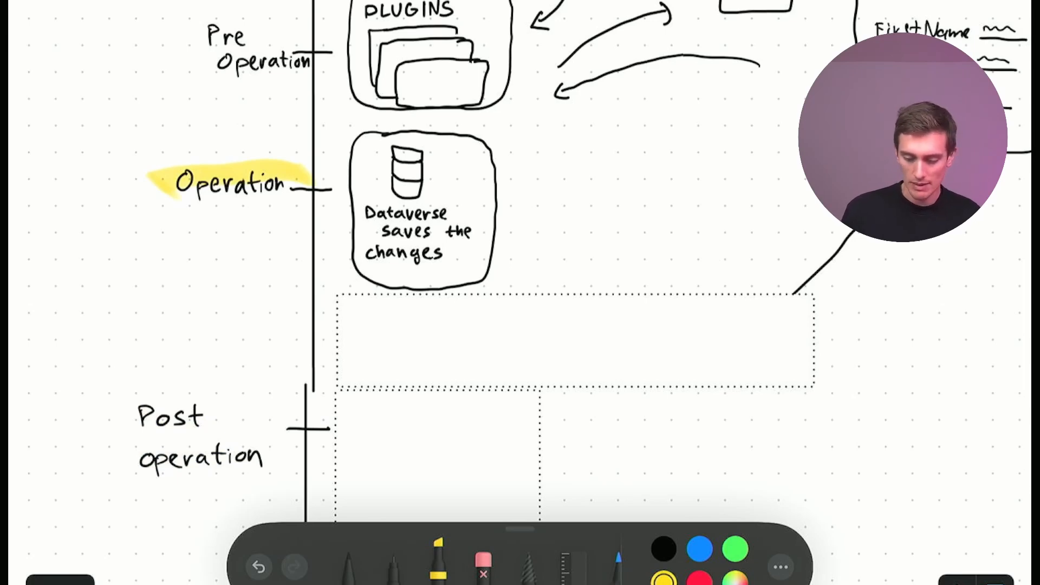
key(ctrl+z)
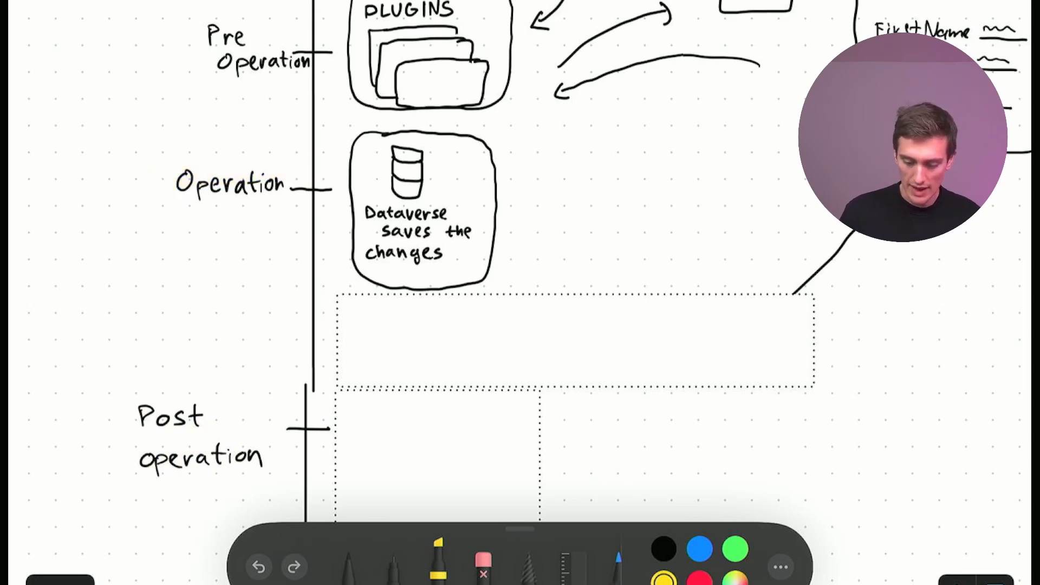
Delete the dotted mask below the operation card to reveal the record ID box, then undo the last highlight.
click(577, 340)
key(Delete)
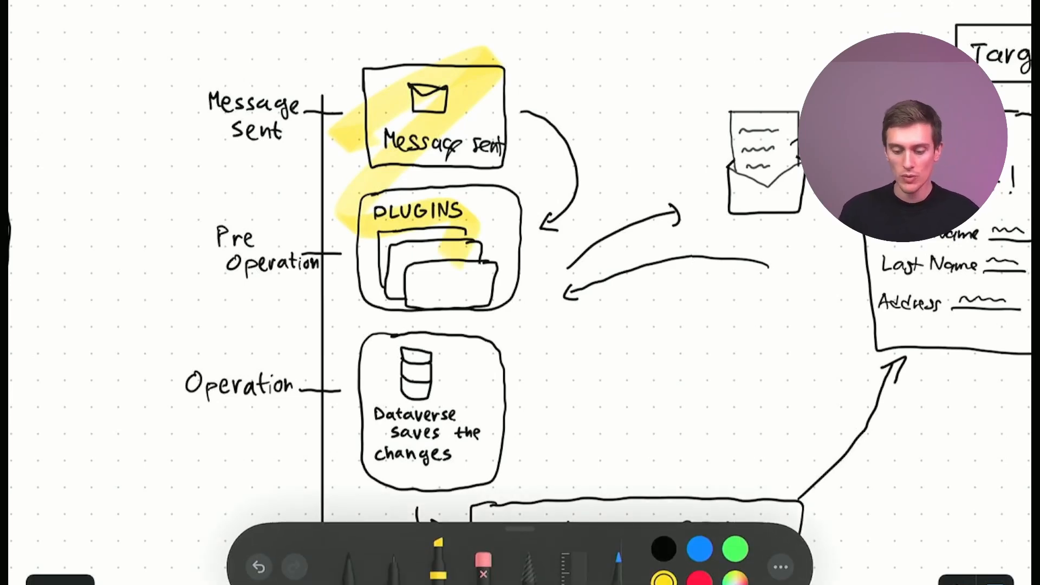
key(ctrl+z)
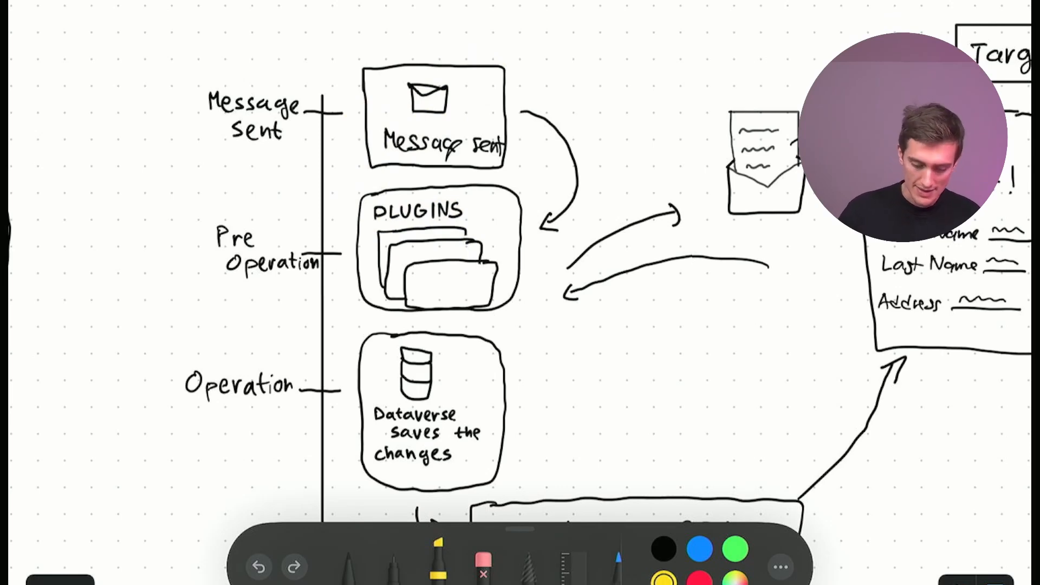
scroll(520, 292, down, 5)
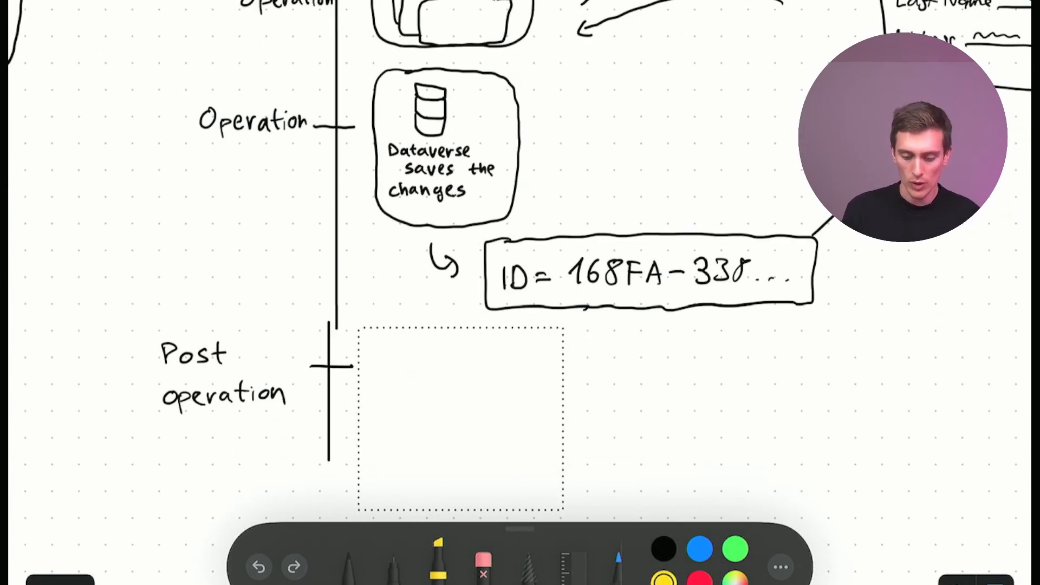
Draw a yellow highlighter stroke across the record ID box.
drag(423, 280, 741, 260)
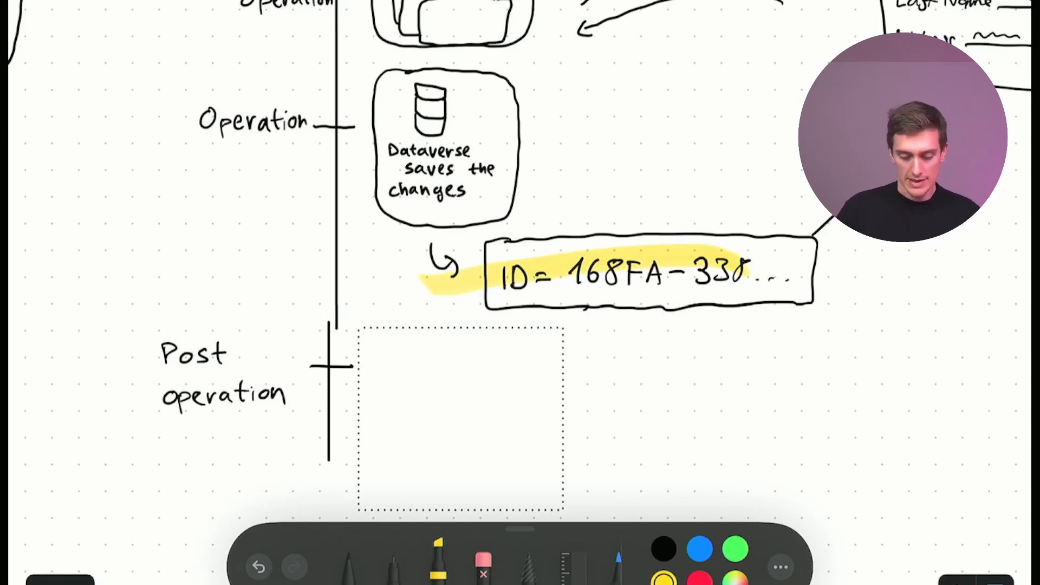
Remove the dotted mask beside Post operation and highlight the revealed plugins card.
click(460, 418)
key(ctrl+v)
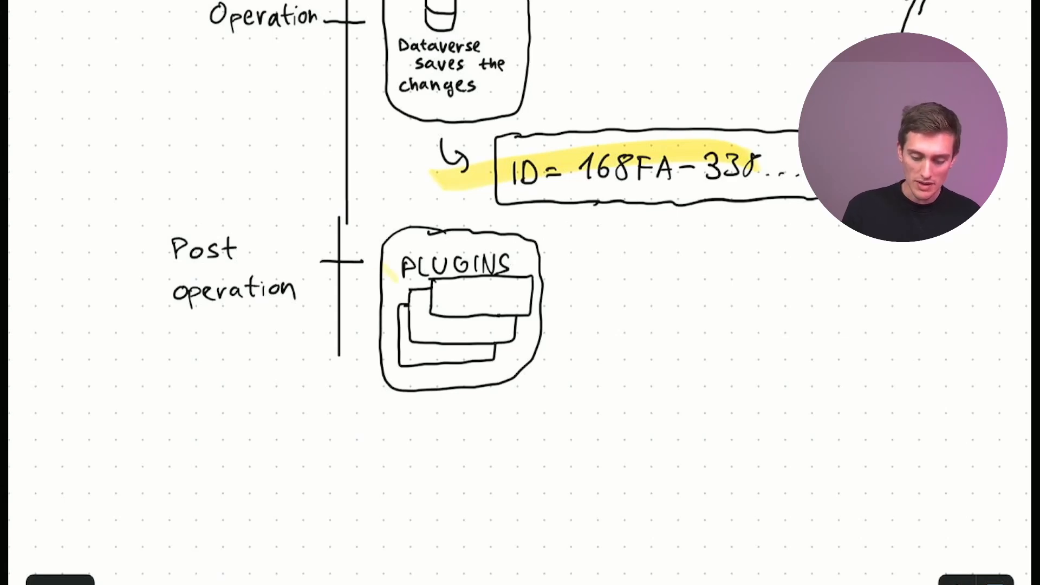
drag(390, 276, 456, 378)
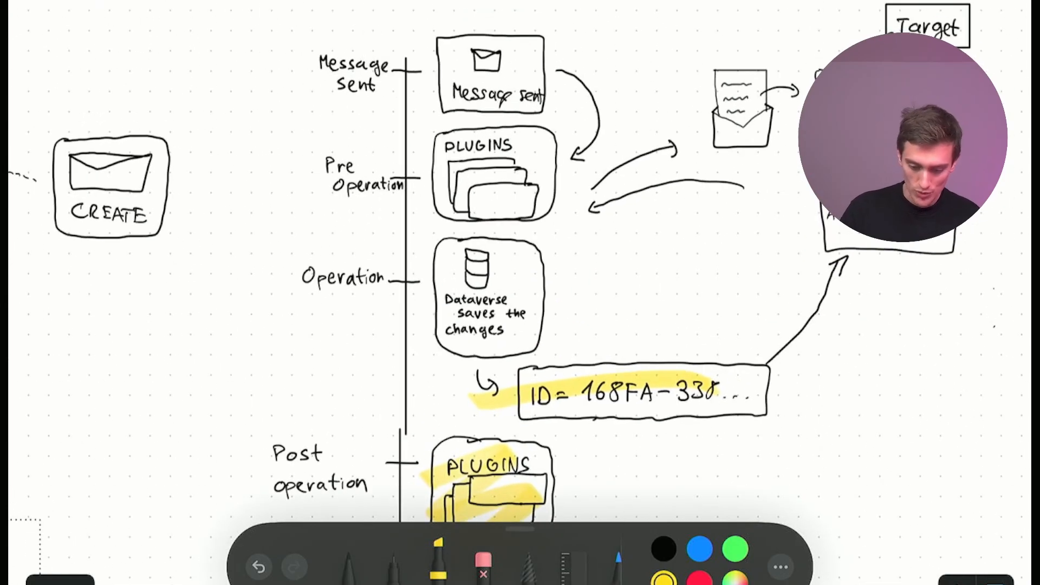
Circle the pipeline from message to post operation, then undo the highlights.
mouse_move(422, 483)
mouse_down()
mouse_move(276, 57)
mouse_move(488, 41)
mouse_move(536, 81)
mouse_up()
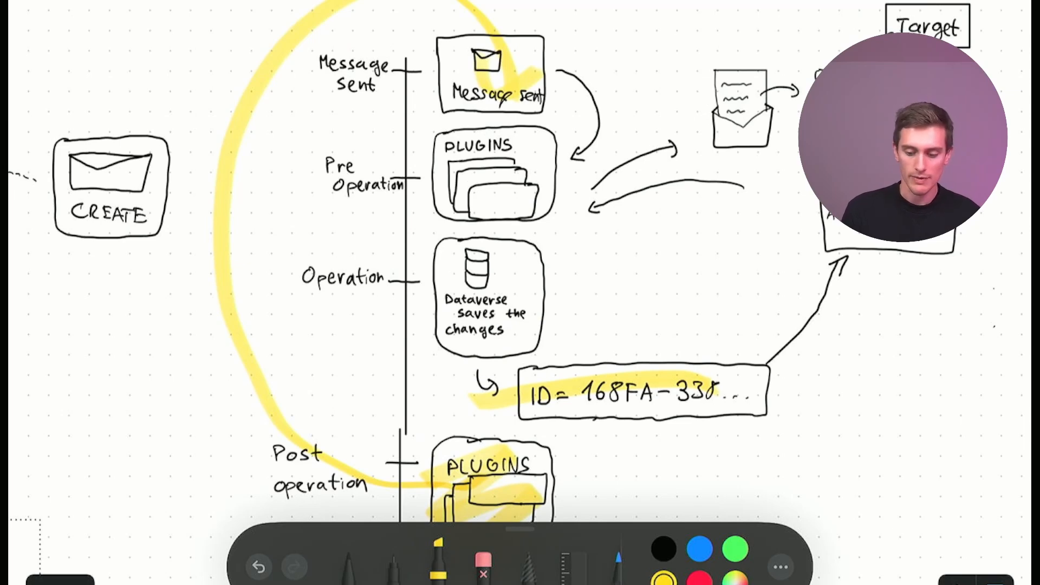
key(ctrl+z)
key(ctrl+z)
key(ctrl+z)
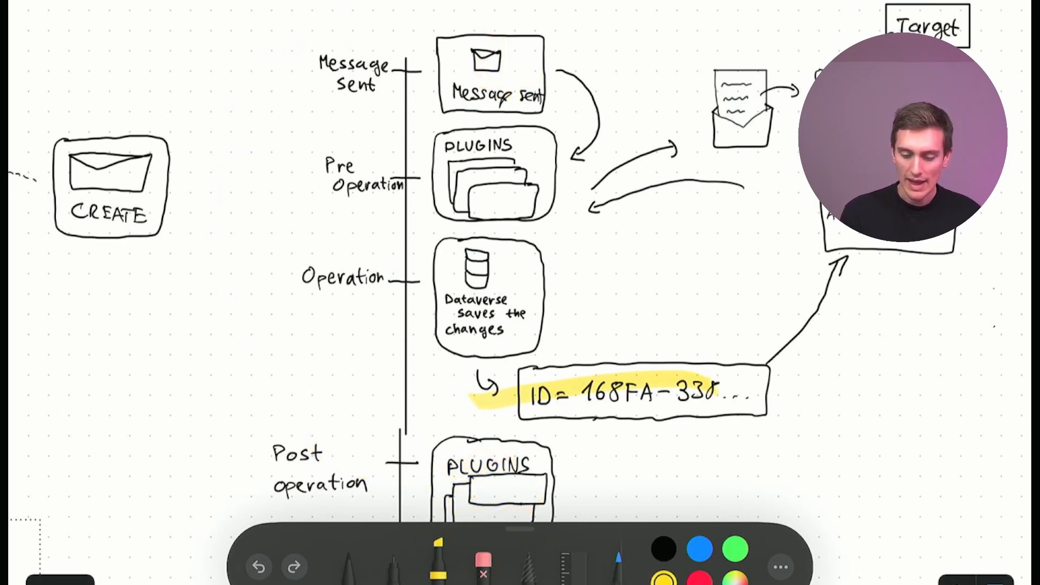
key(ctrl+z)
key(ctrl+z)
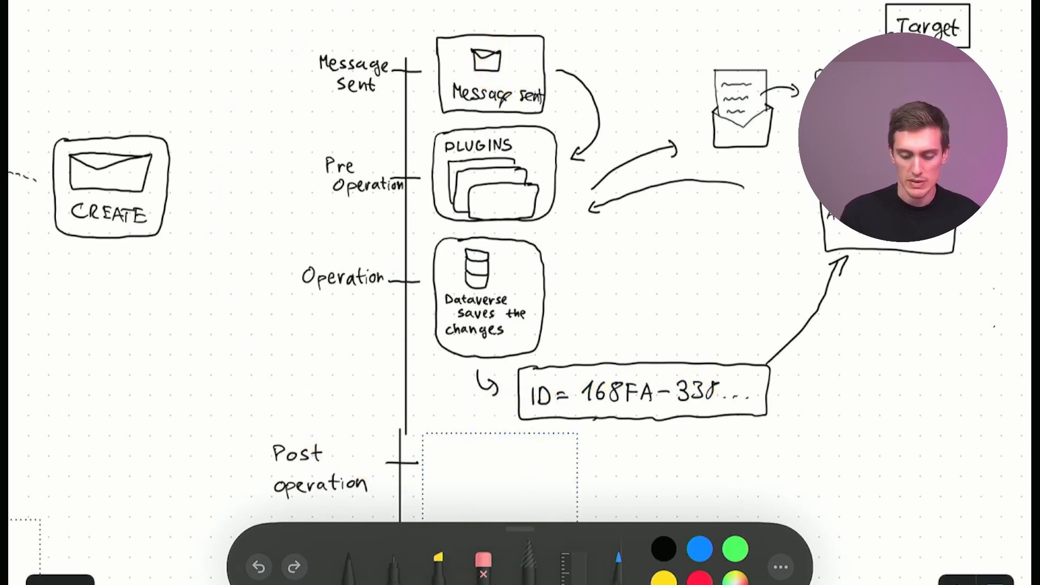
Remove the dotted mask beside Post operation to reveal the plugins card and ID highlight.
click(499, 487)
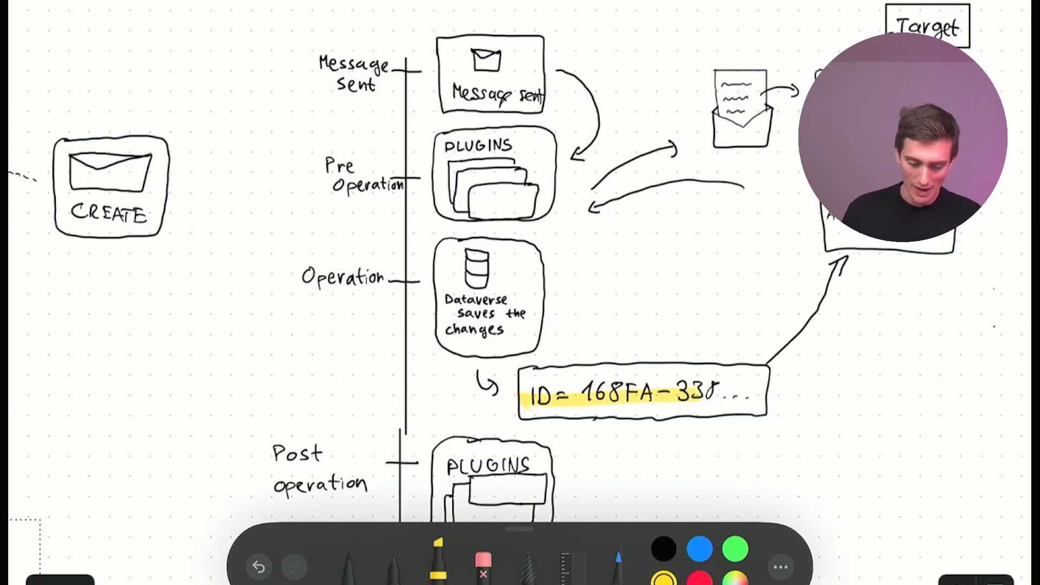
Mark the Operation label on the pipeline timeline with a yellow highlighter stroke.
drag(650, 285, 601, 235)
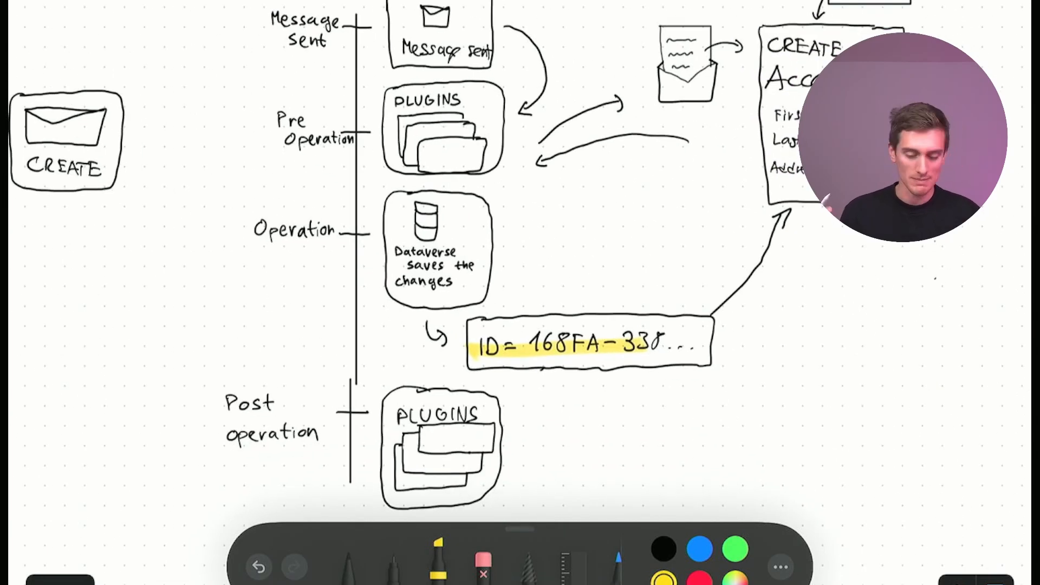
drag(236, 238, 333, 231)
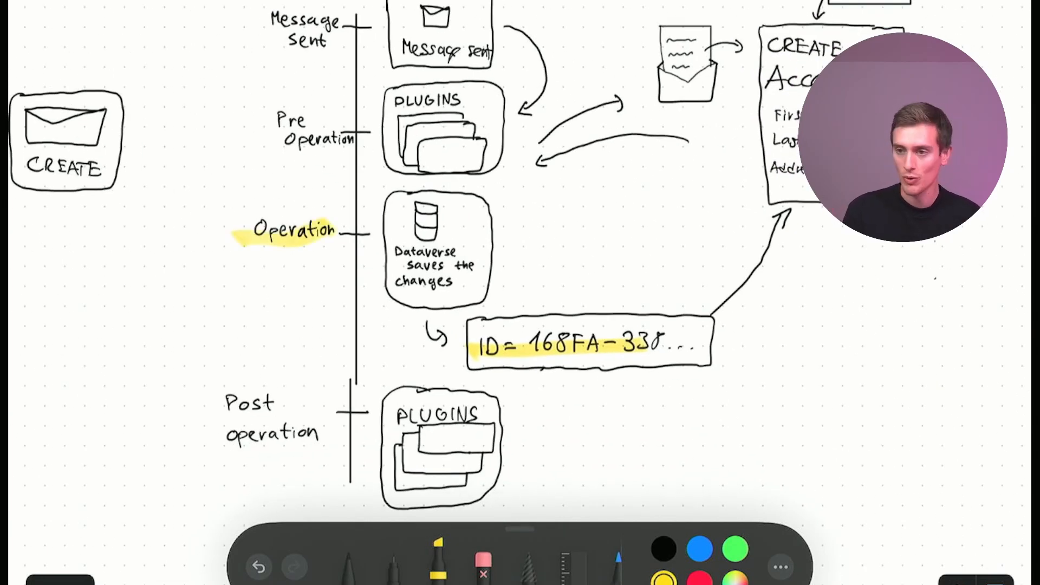